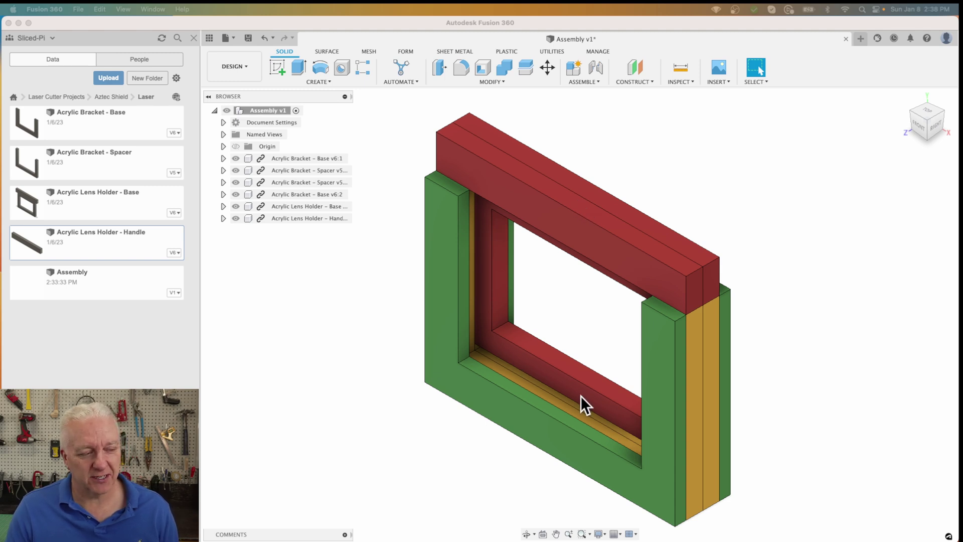
Hide the red Acrylic Lens Holder parts to expose the green and yellow bracket slot.
{"action": "left_click", "coordinate": [235, 217]}
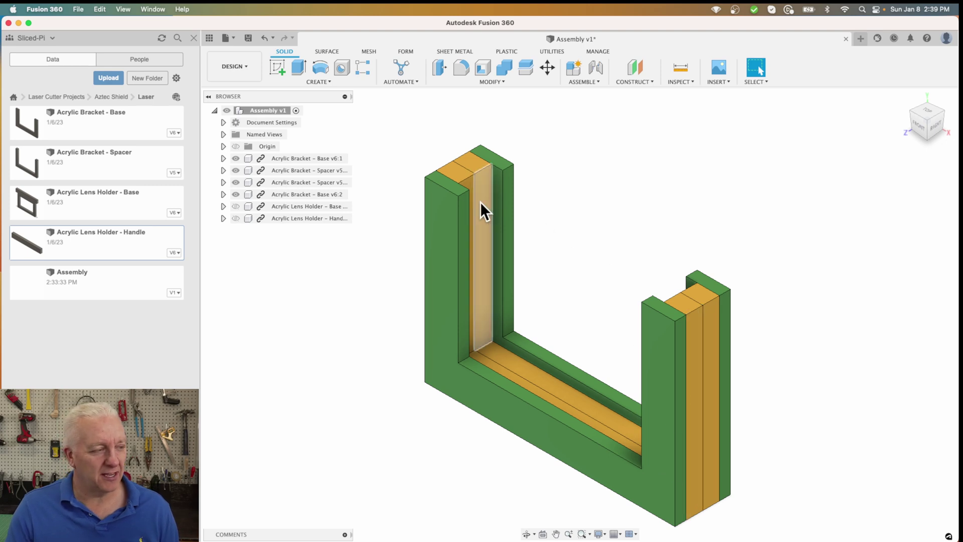
{"action": "left_click", "coordinate": [236, 206]}
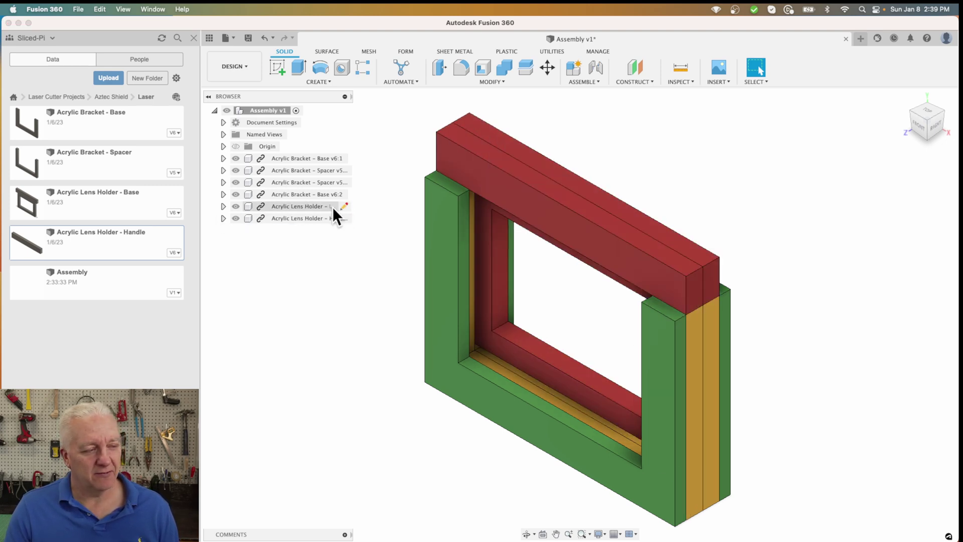